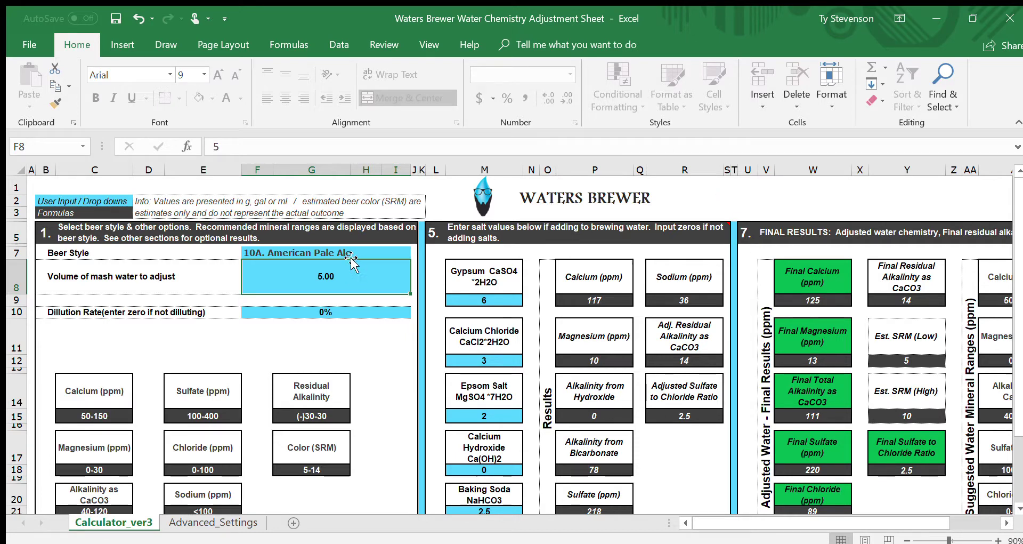
Examine the beer style, mash water volume and dilution rate inputs and the recommended mineral ranges on the Calculator_ver3 sheet.
left_click(346, 255)
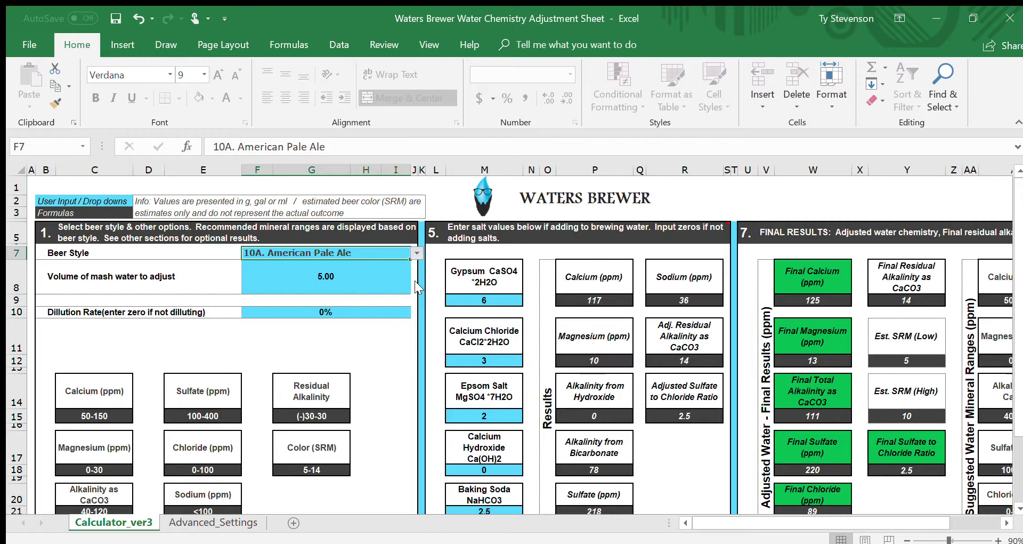
left_click(352, 284)
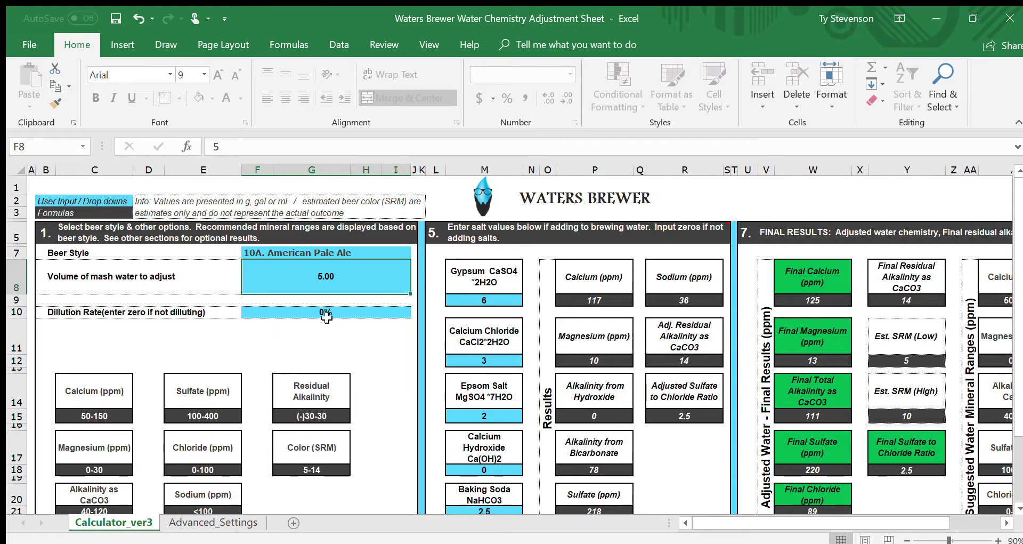
left_click(309, 310)
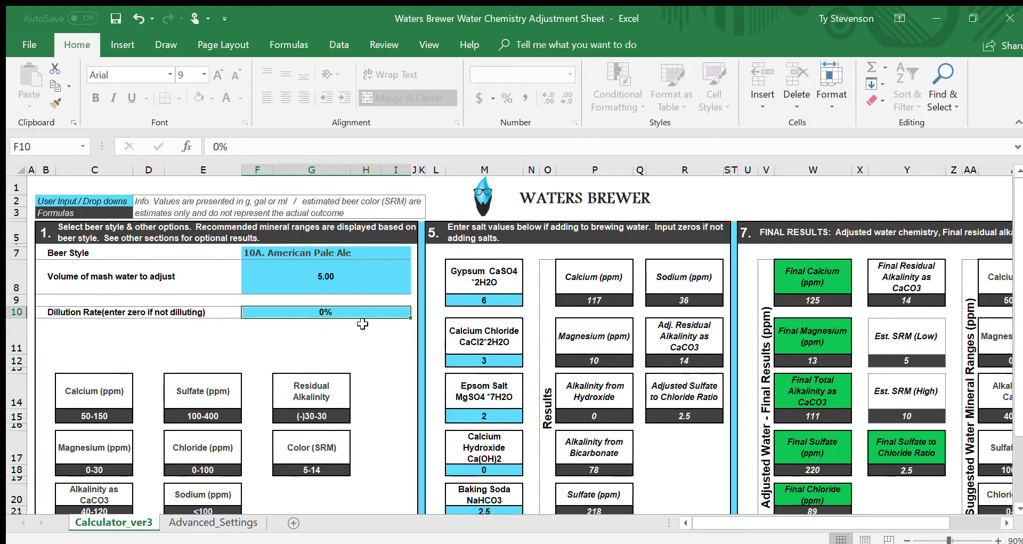
scroll(511, 362, "down", 2)
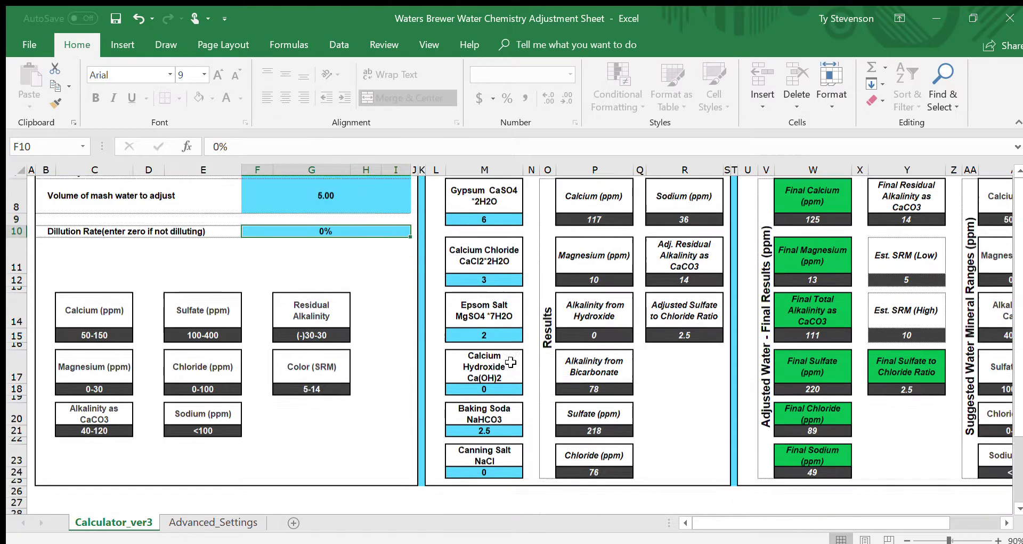
scroll(511, 362, "down", 1)
scroll(511, 360, "up", 3)
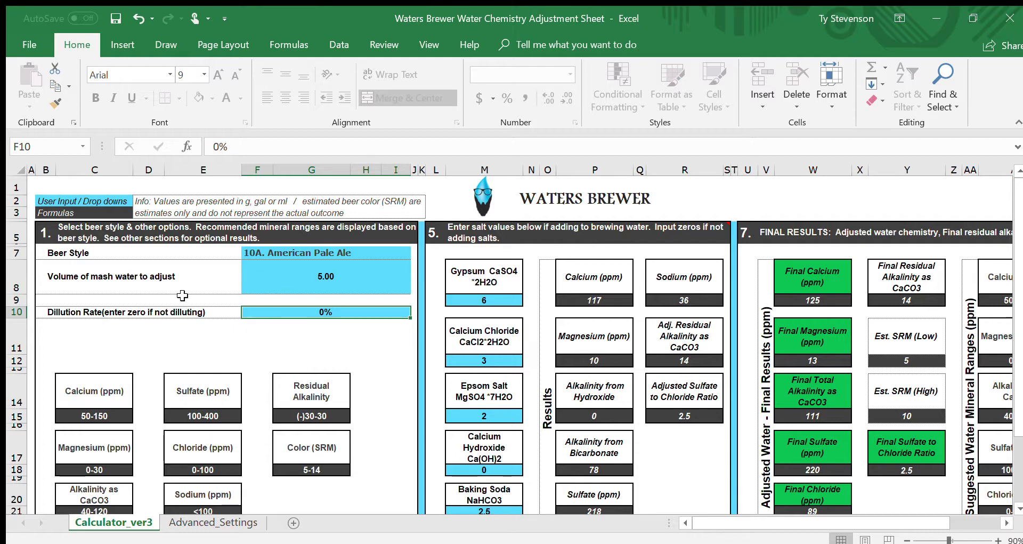
Look over the numbered sections of the Advanced_Settings sheet and return to the Calculator_ver3 sheet.
left_click(197, 520)
scroll(268, 339, "up", 1)
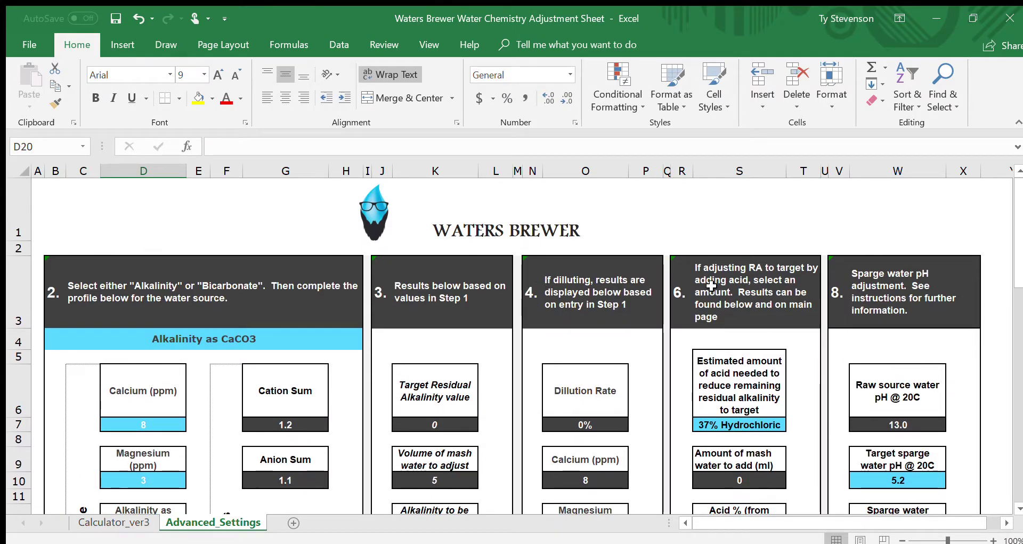
scroll(331, 266, "down", 1)
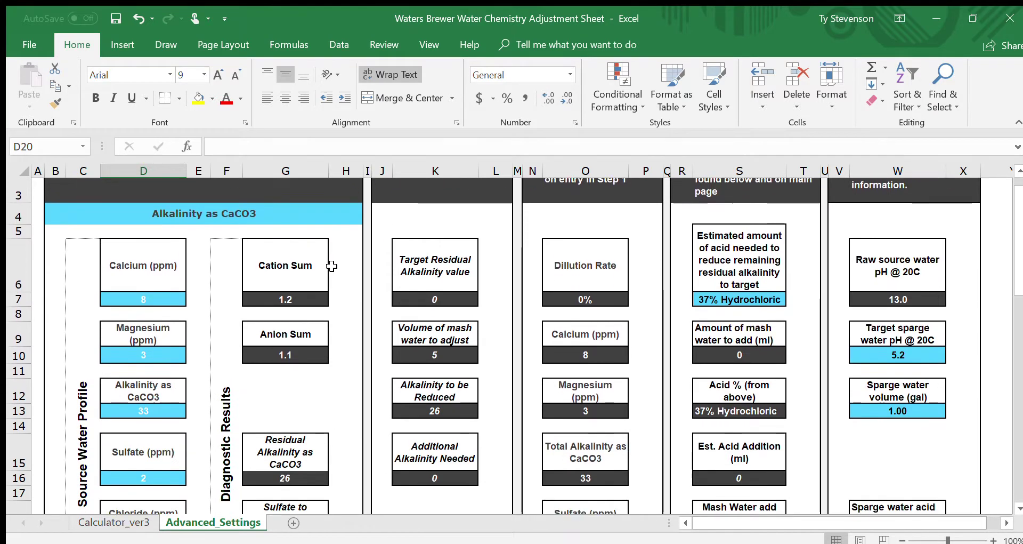
scroll(332, 266, "up", 1)
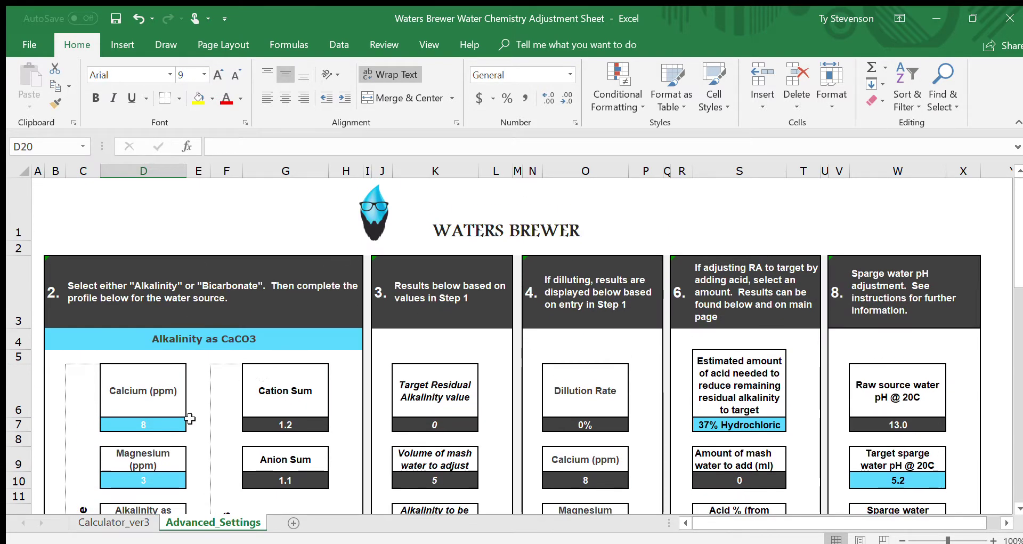
left_click(114, 522)
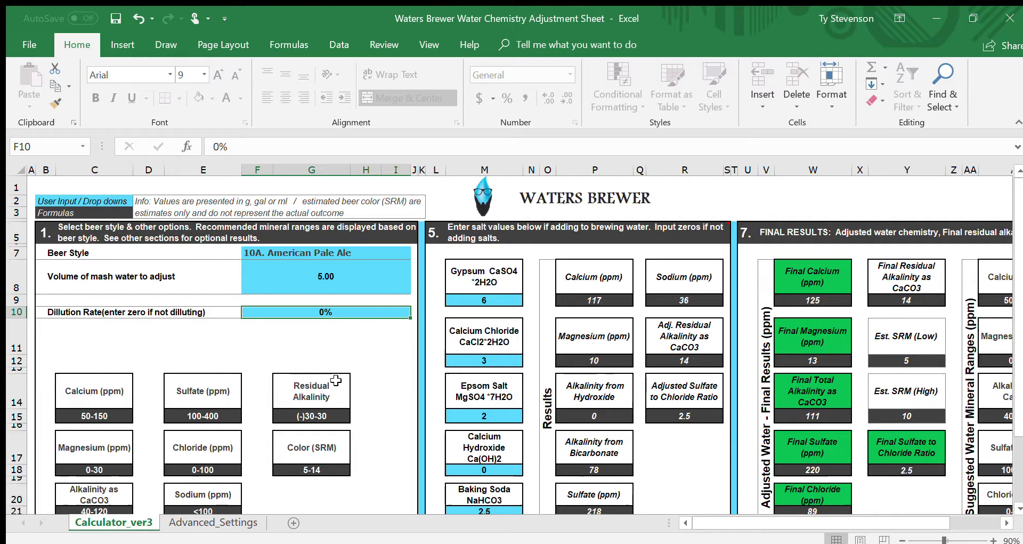
Set the gypsum (CaSO4) addition in section 5 to 2.
scroll(391, 383, "down", 1)
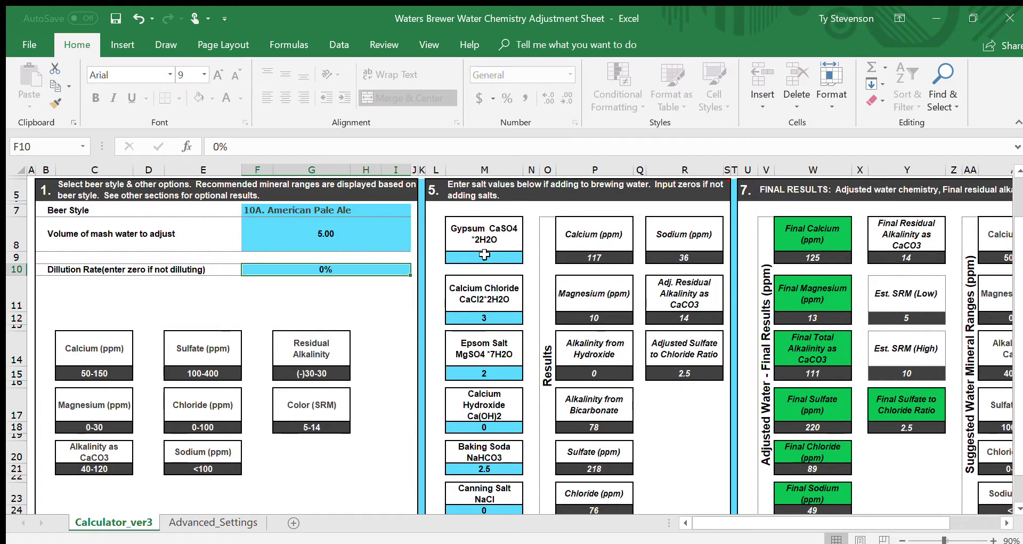
left_click(485, 255)
key("Return")
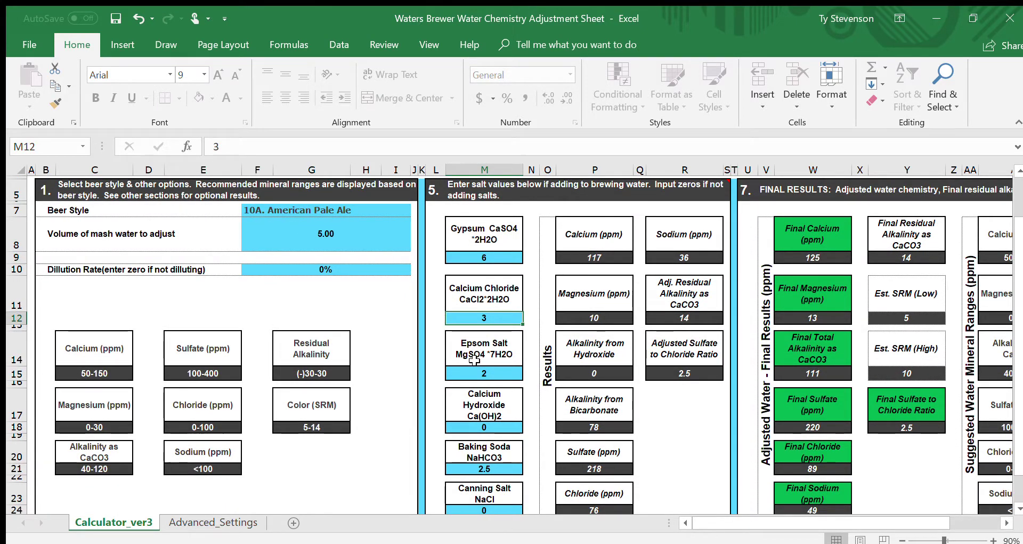
left_click(497, 252)
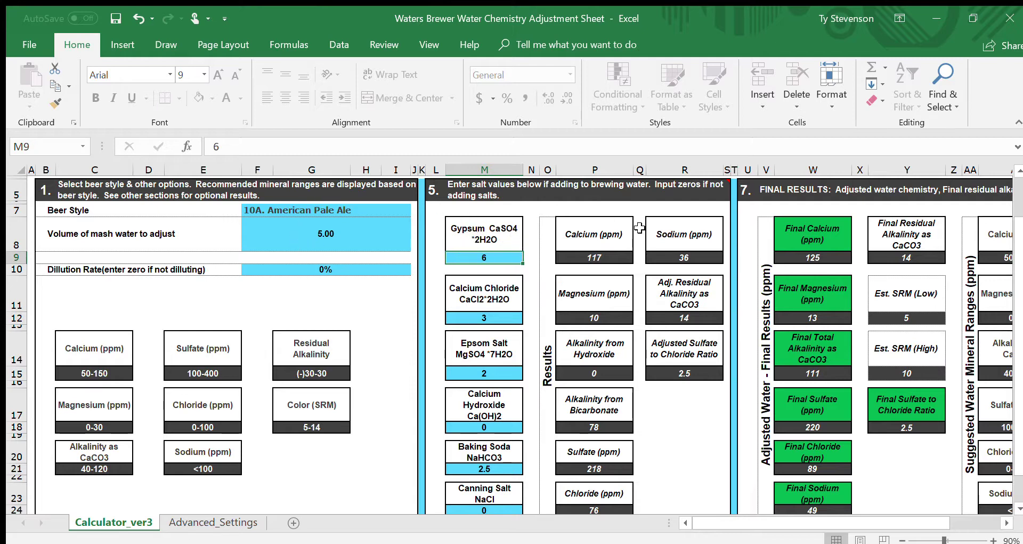
type("2")
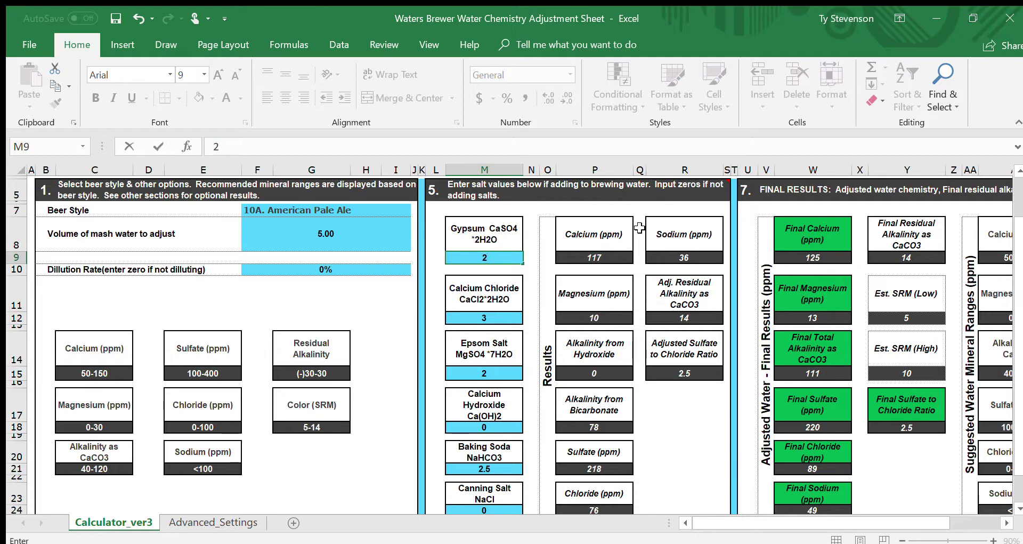
key("Return")
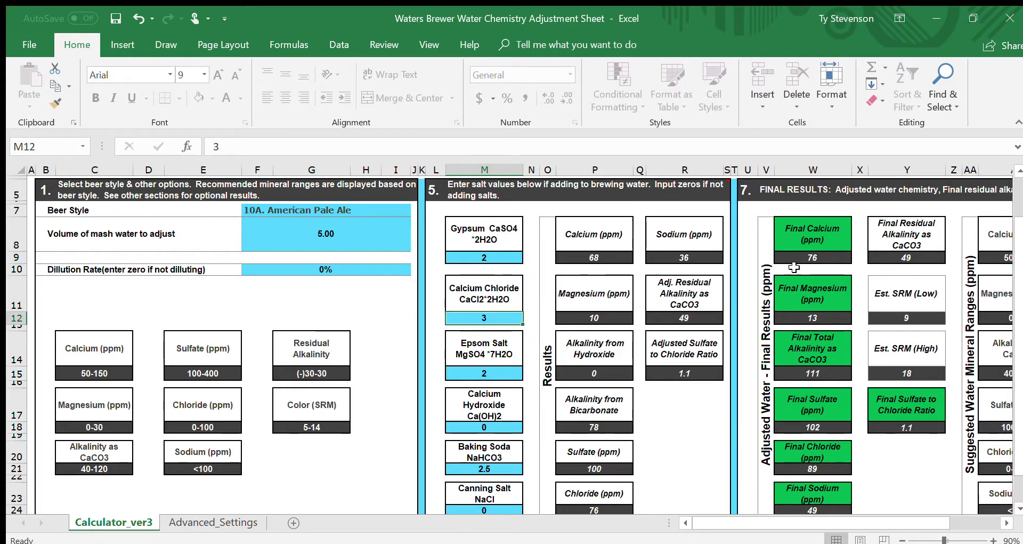
Set the baking soda (NaHCO3) addition in section 5 to 4.
left_click(497, 468)
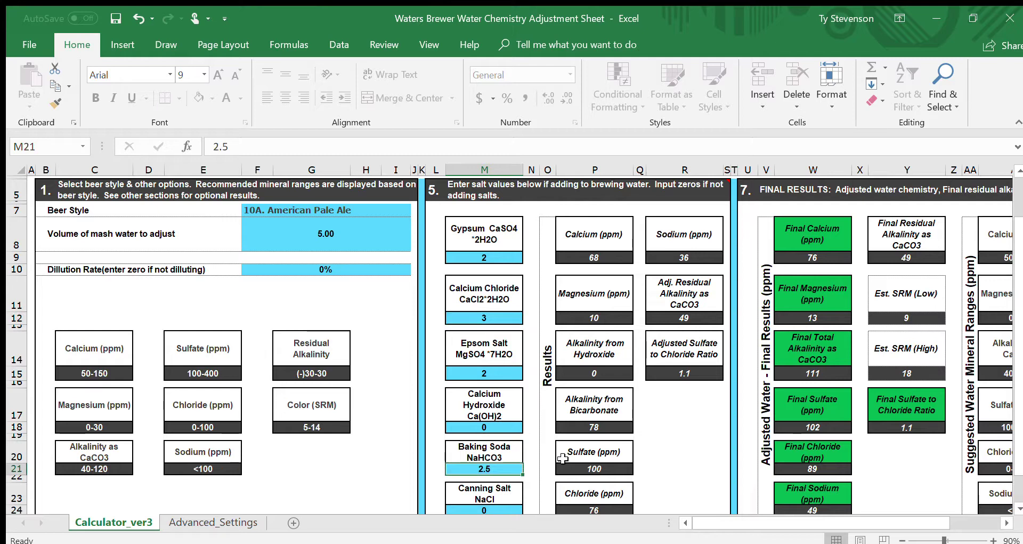
type("4")
key("Return")
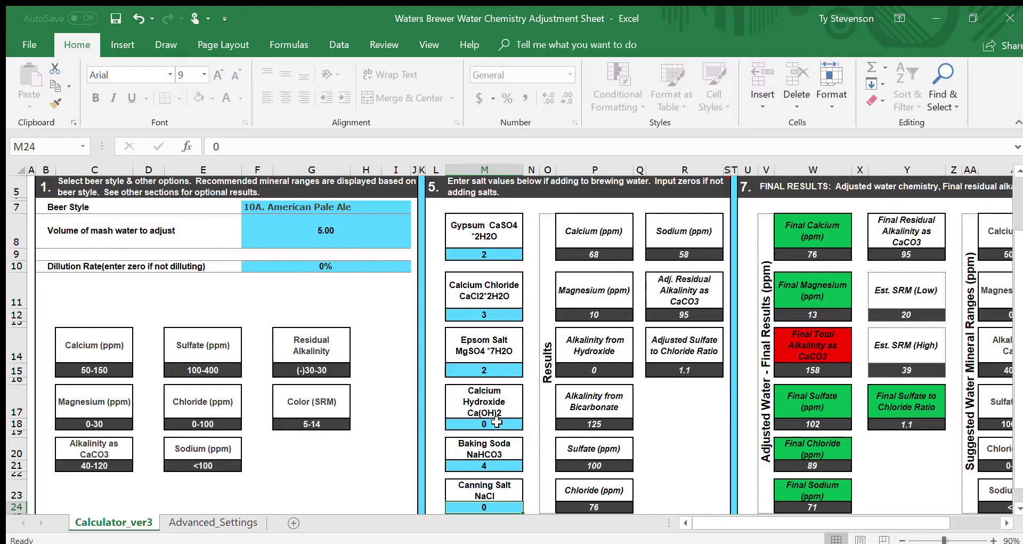
Set the calcium chloride (CaCl2) addition in section 5 to 0.
left_click(498, 317)
type("0")
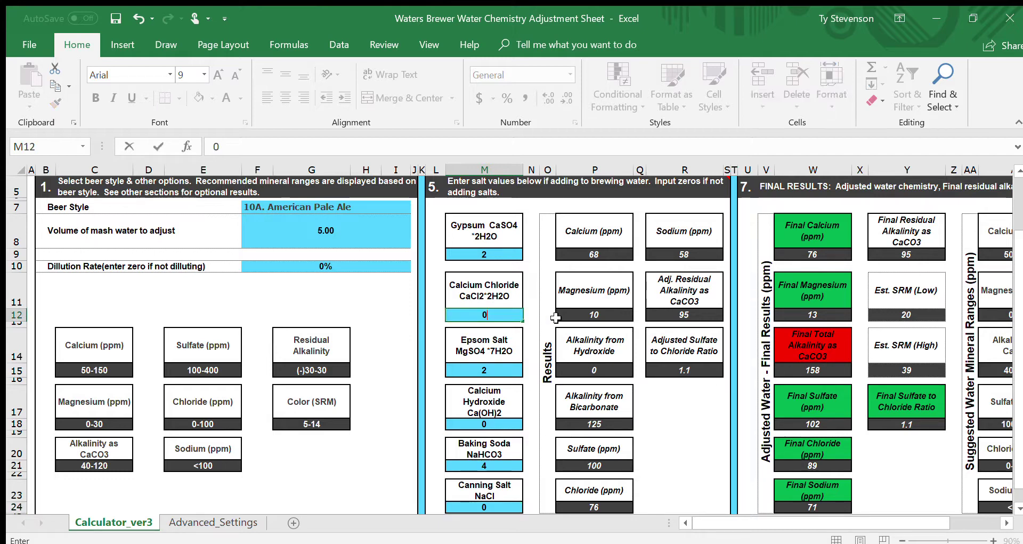
key("Return")
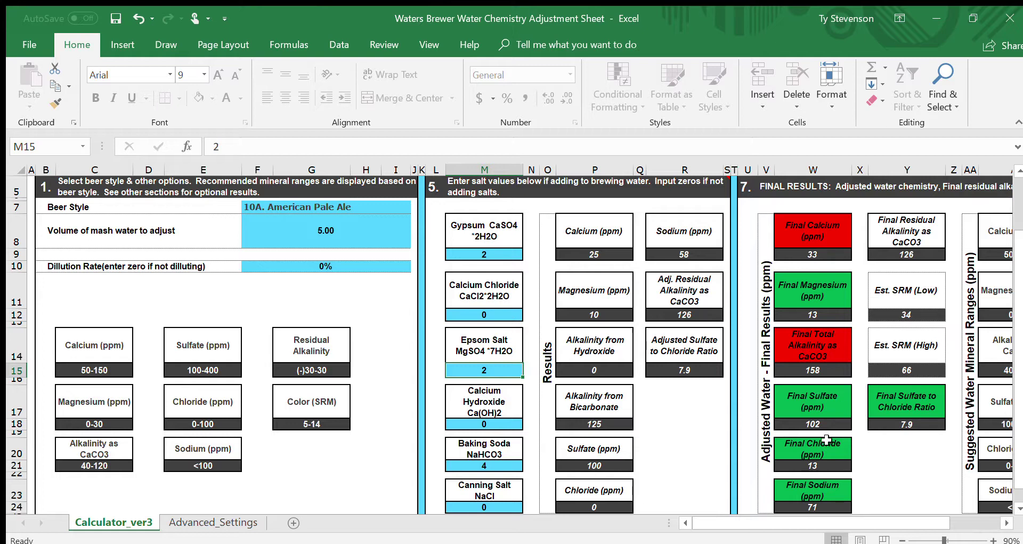
Compare the final results with the suggested mineral ranges and change the beer style to 13E. American Stout.
left_click_drag(734, 522, 801, 524)
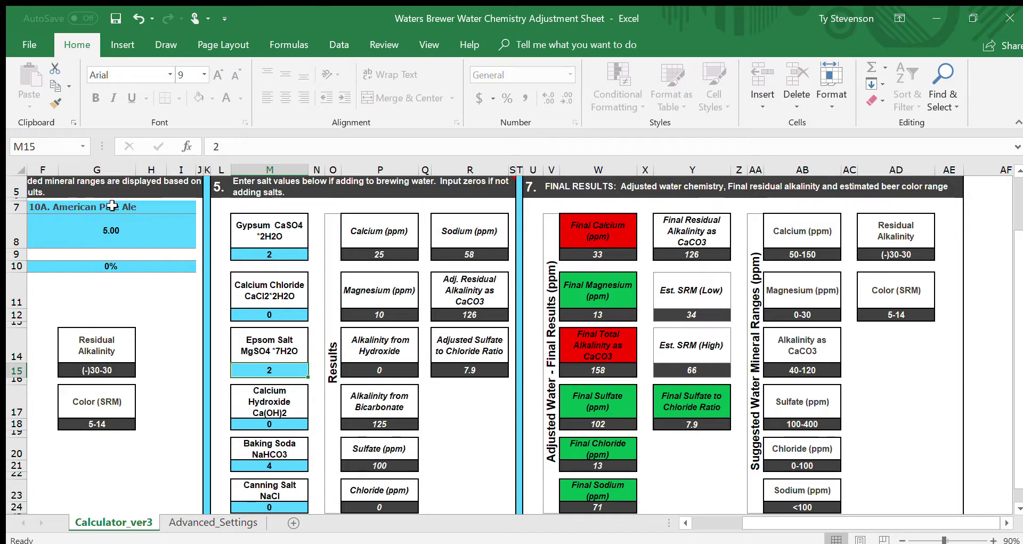
left_click(152, 207)
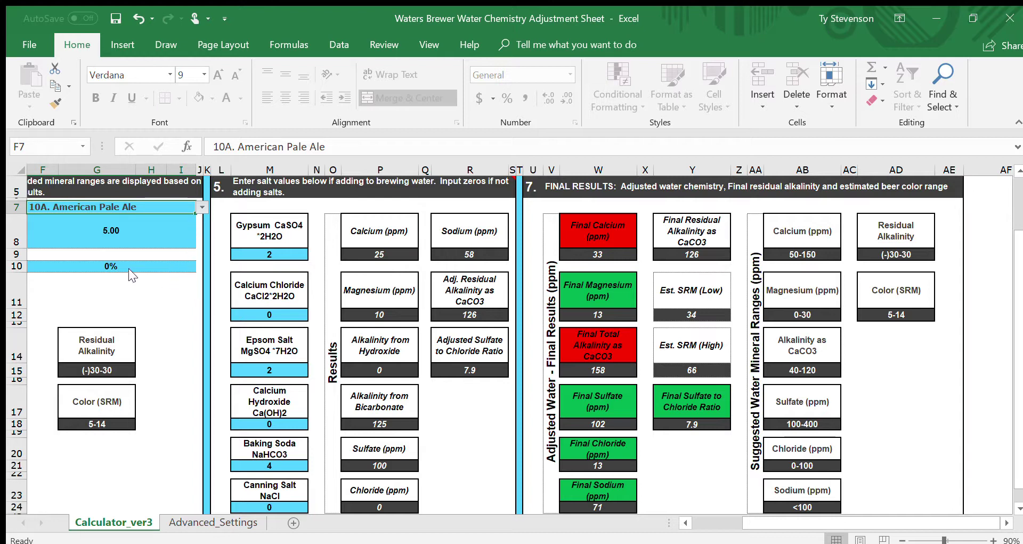
key("ctrl+z")
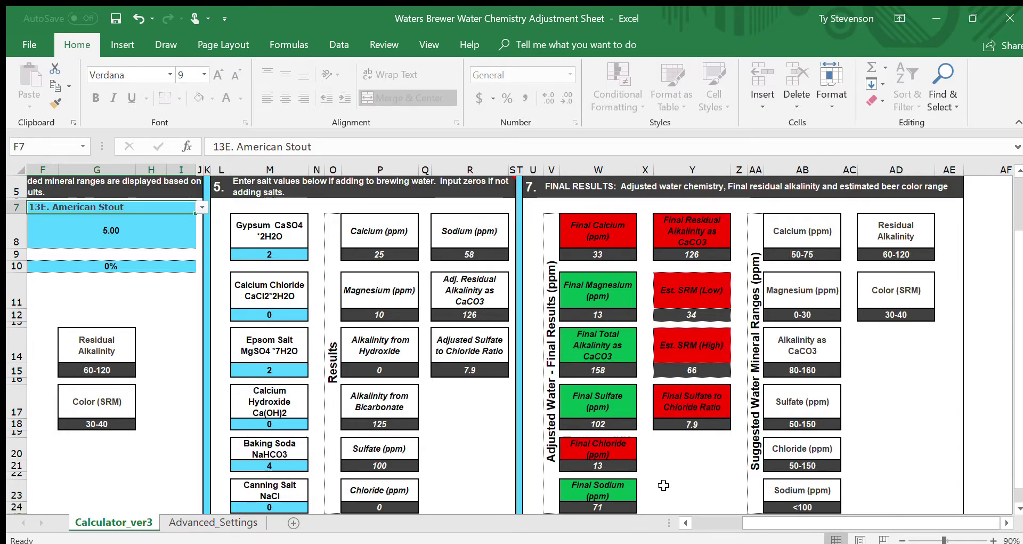
Set the calcium chloride addition for the stout profile to 2.5.
left_click_drag(767, 526, 740, 524)
left_click(472, 317)
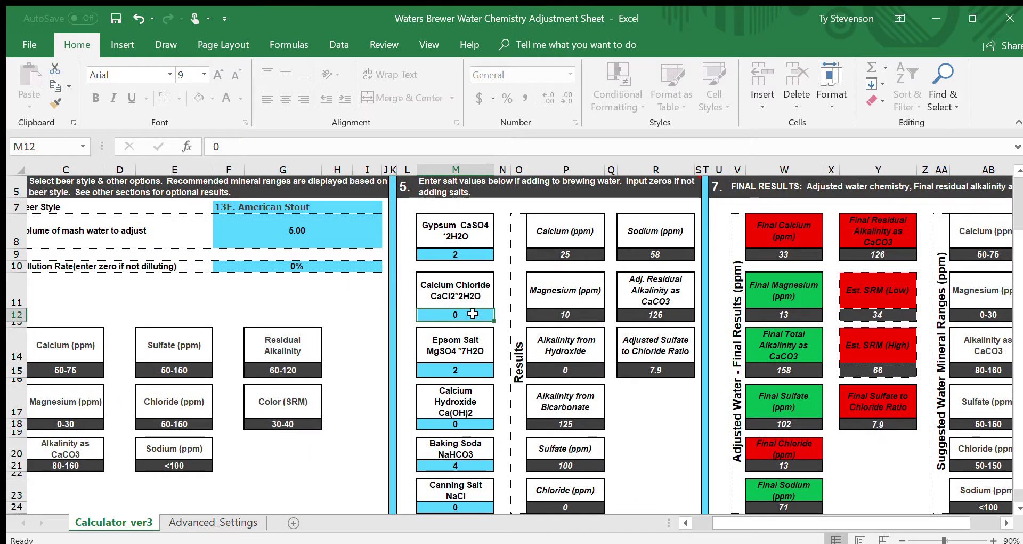
type("2.5")
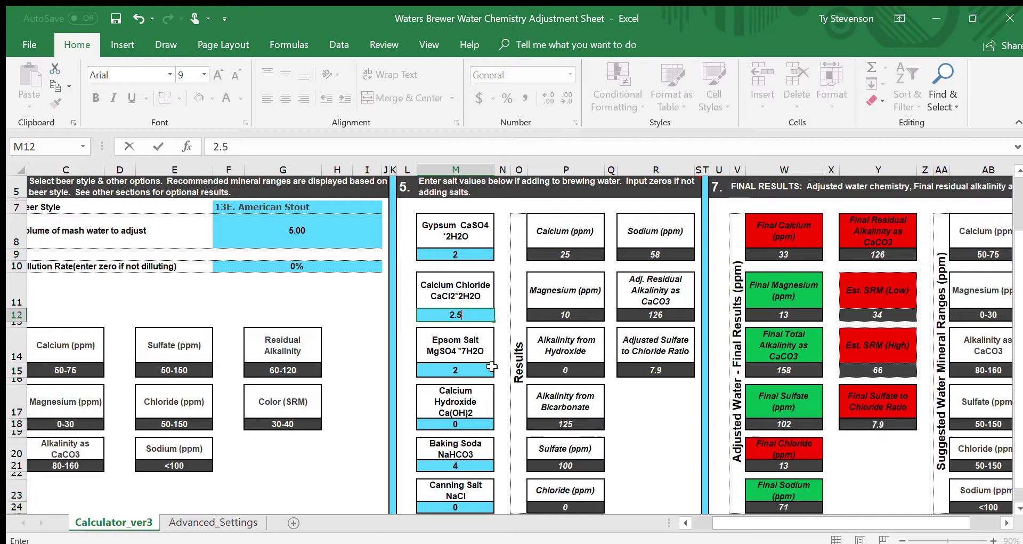
left_click(490, 368)
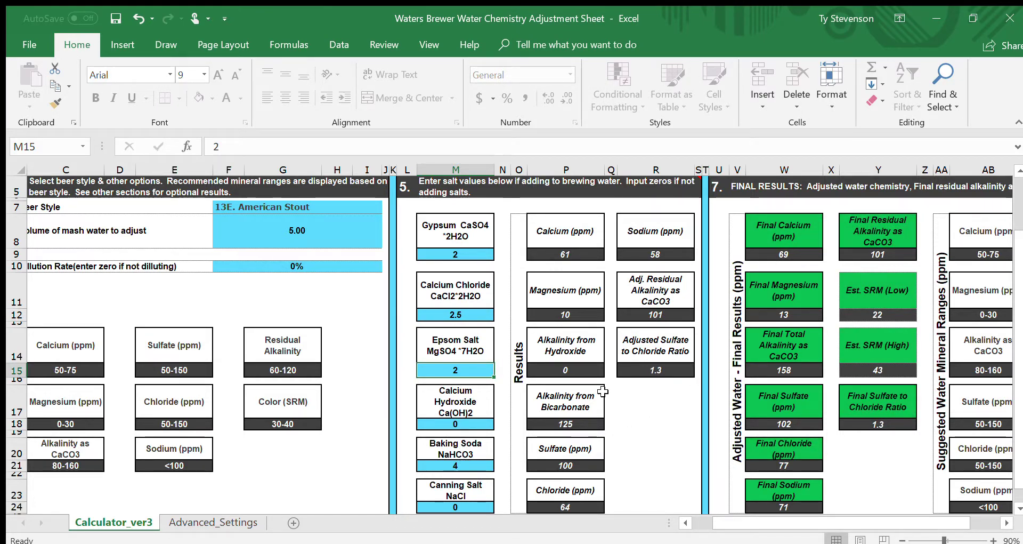
Try a baking soda addition of 5 for the stout profile.
left_click(471, 469)
type("5")
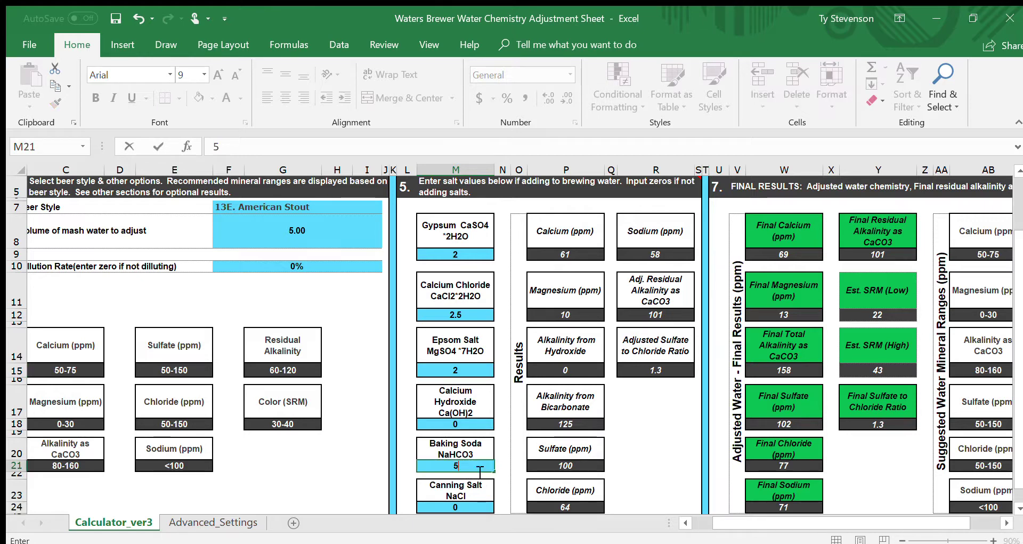
key("Return")
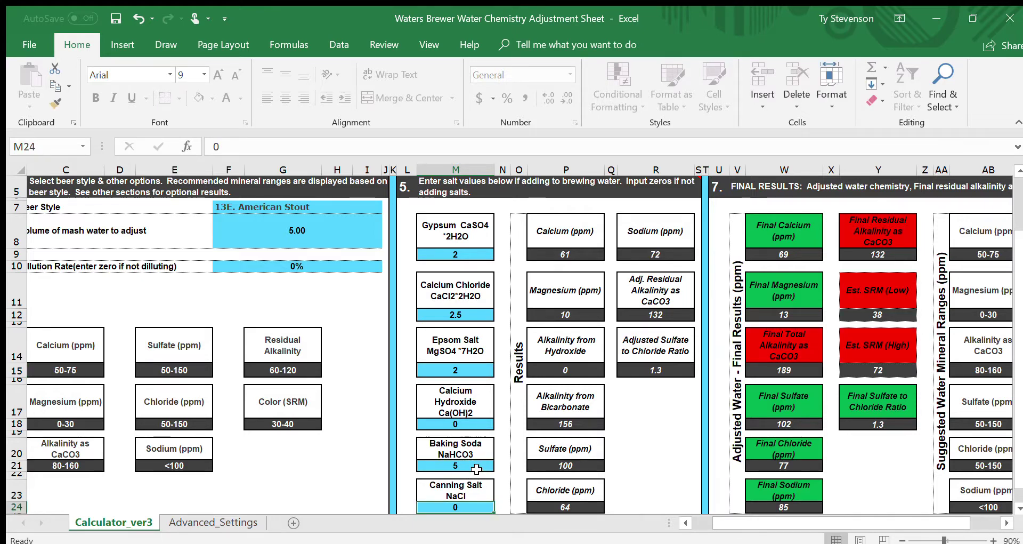
left_click(462, 467)
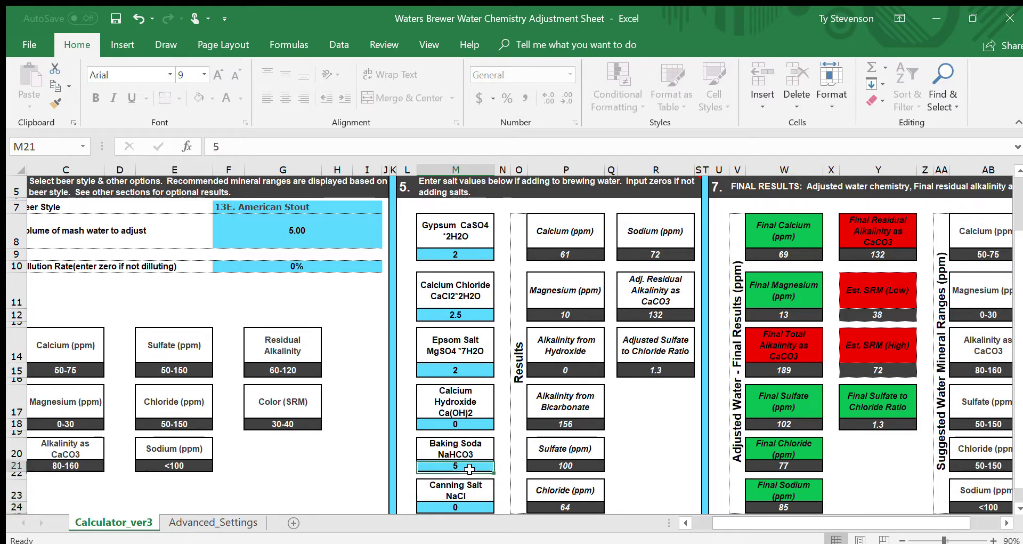
Try a gypsum addition of 3 for the stout profile and set it back to 2.
left_click(462, 254)
type("3")
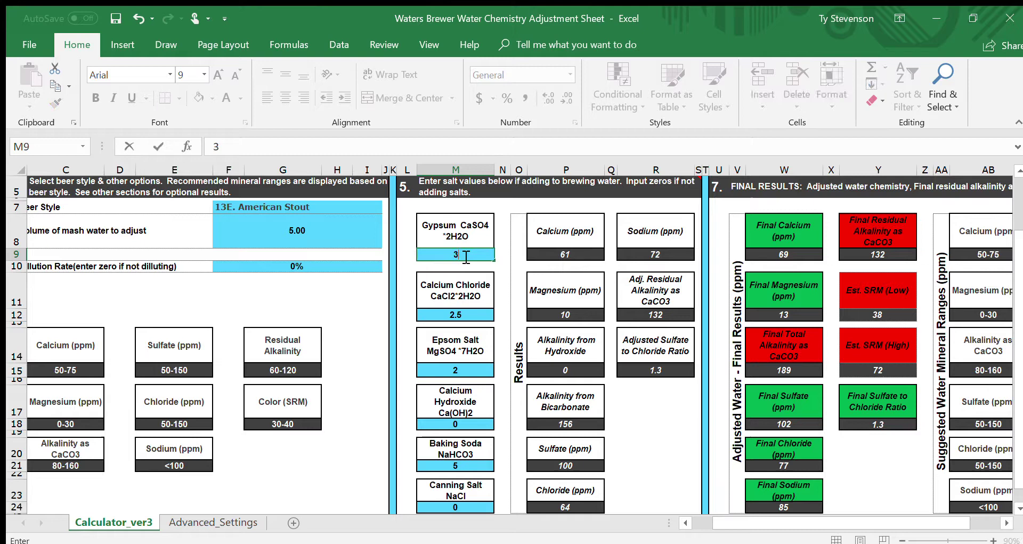
left_click(465, 314)
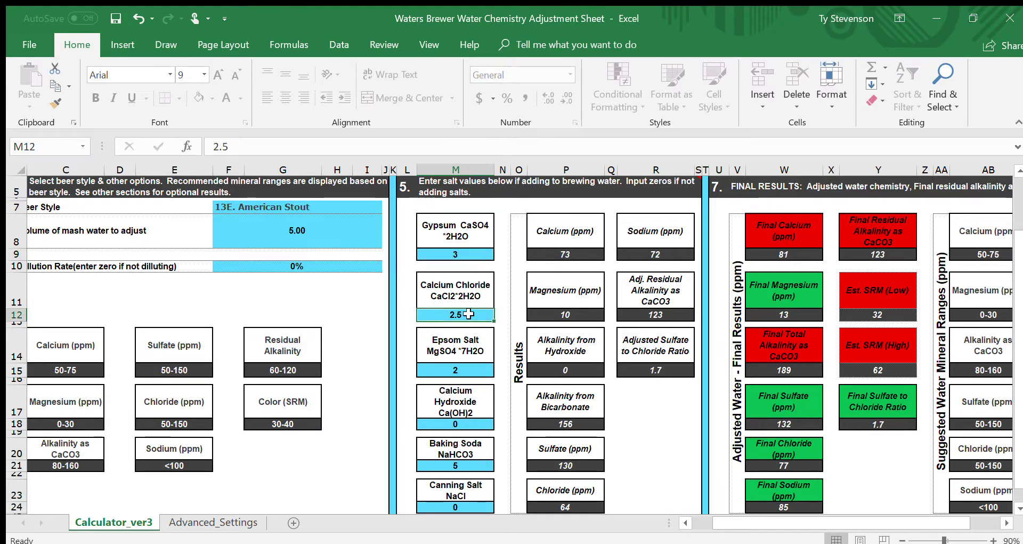
left_click(464, 256)
type("3")
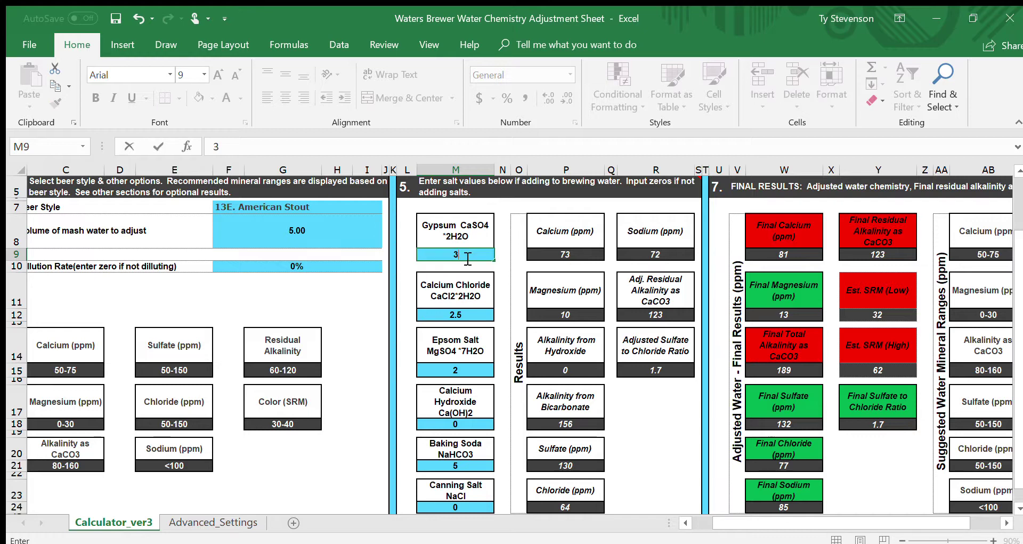
key("Return")
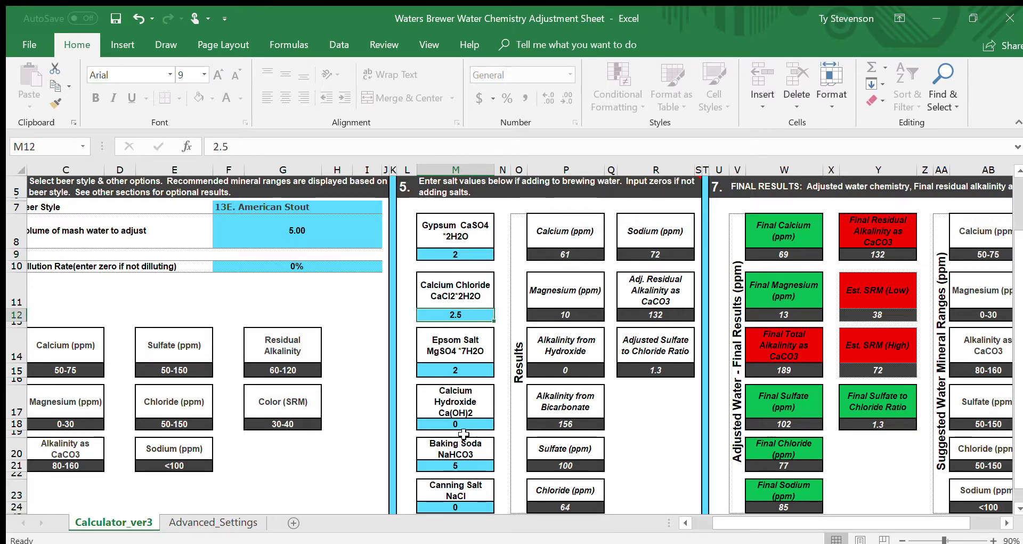
Lower the baking soda addition for the stout profile to 4.5 and finally to 4.
left_click(464, 467)
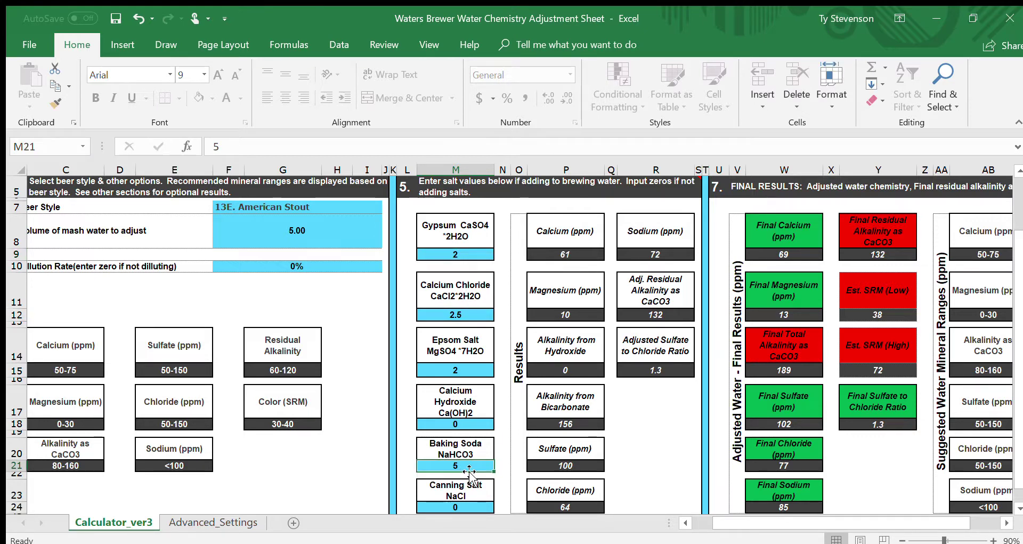
type("4.")
key("Return")
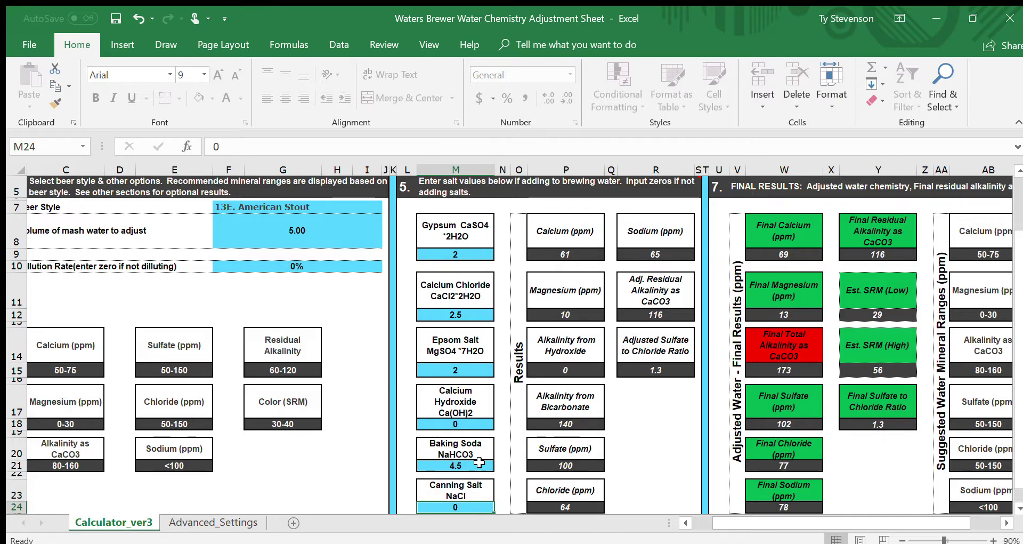
left_click(467, 468)
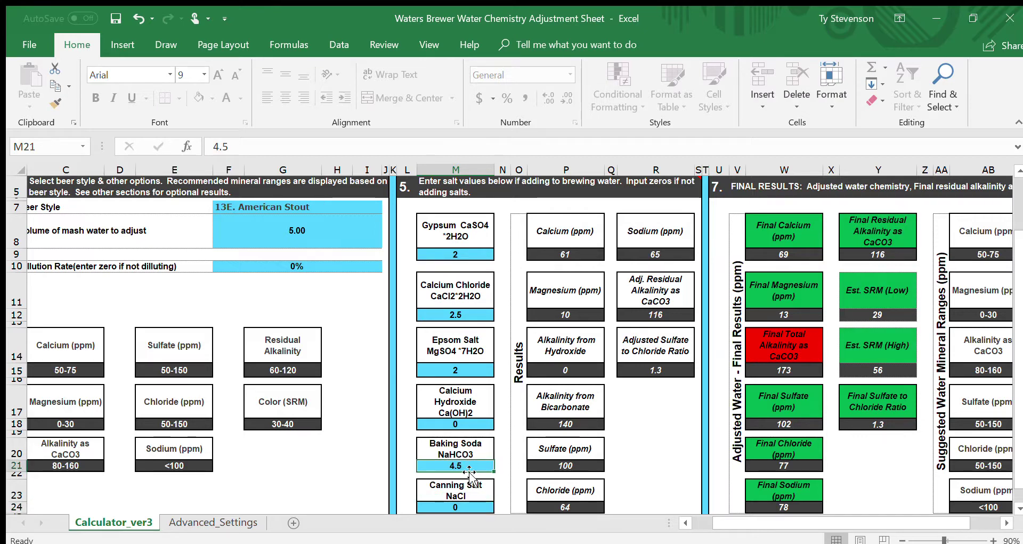
type("4")
key("Return")
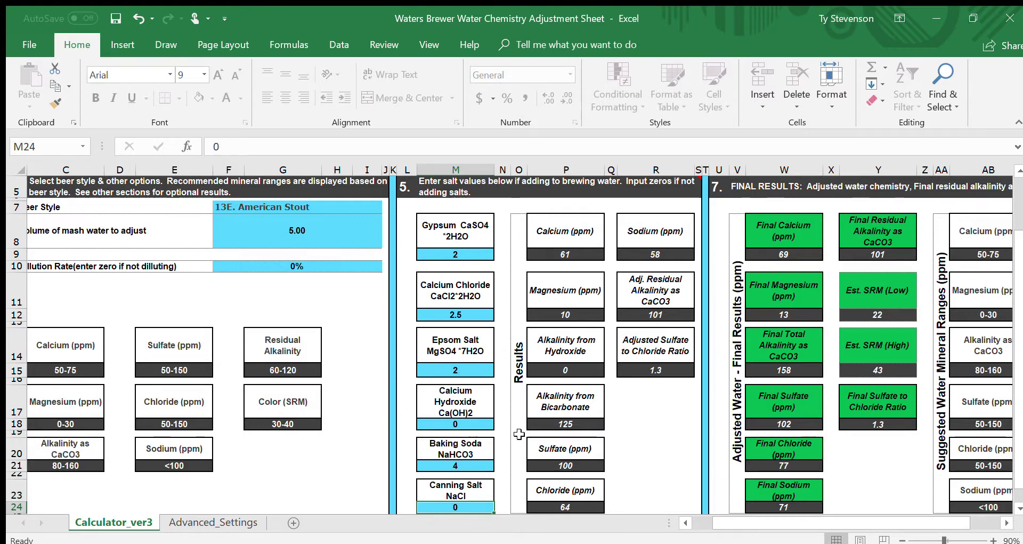
Look over all salt additions and the final adjusted water results for the American Stout.
scroll(520, 433, "down", 1)
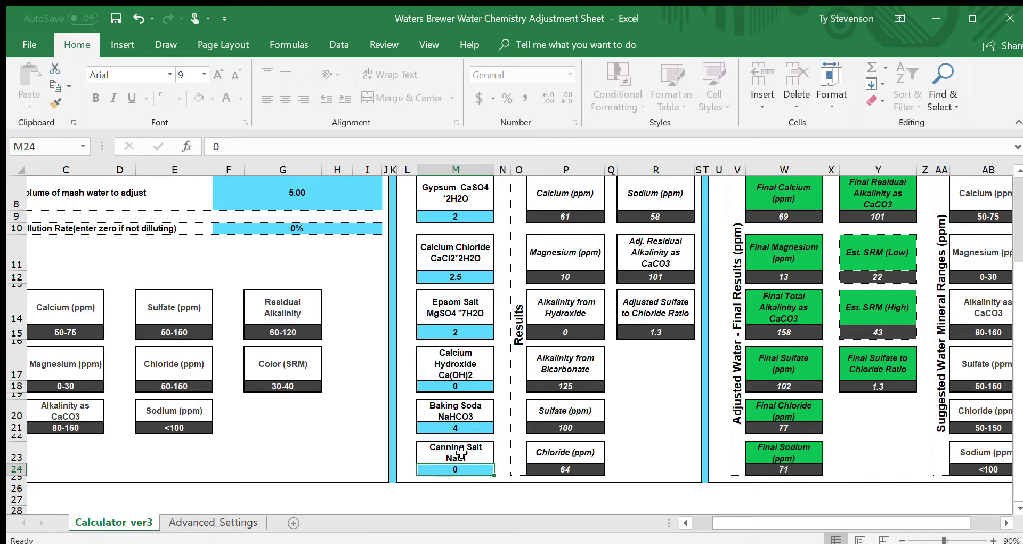
scroll(513, 367, "up", 1)
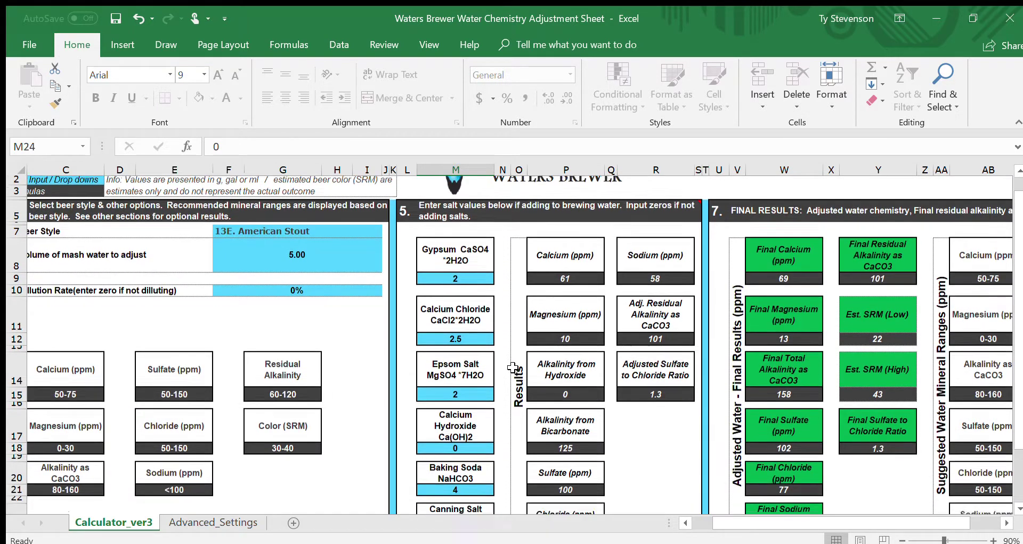
scroll(512, 367, "down", 1)
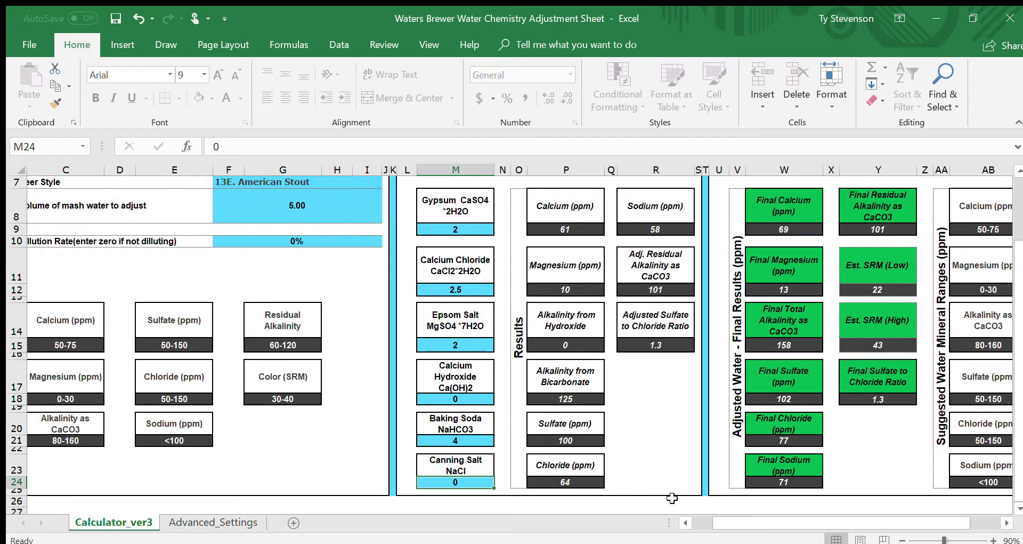
left_click_drag(734, 525, 714, 525)
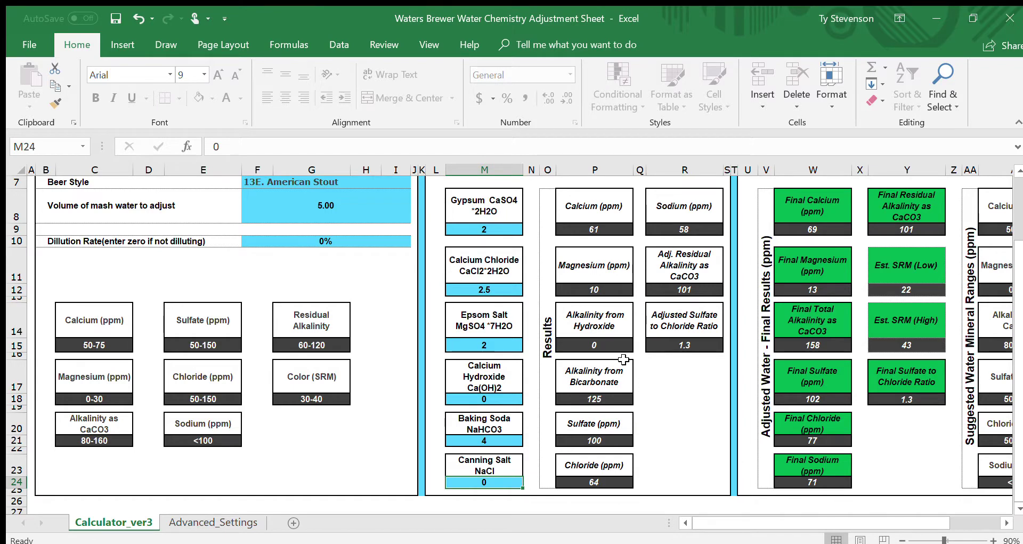
scroll(624, 360, "up", 2)
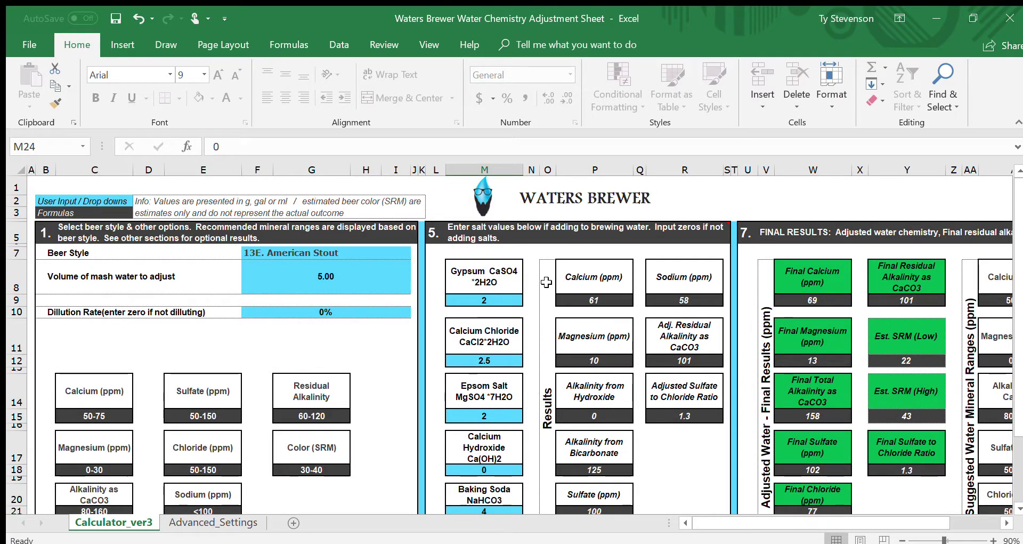